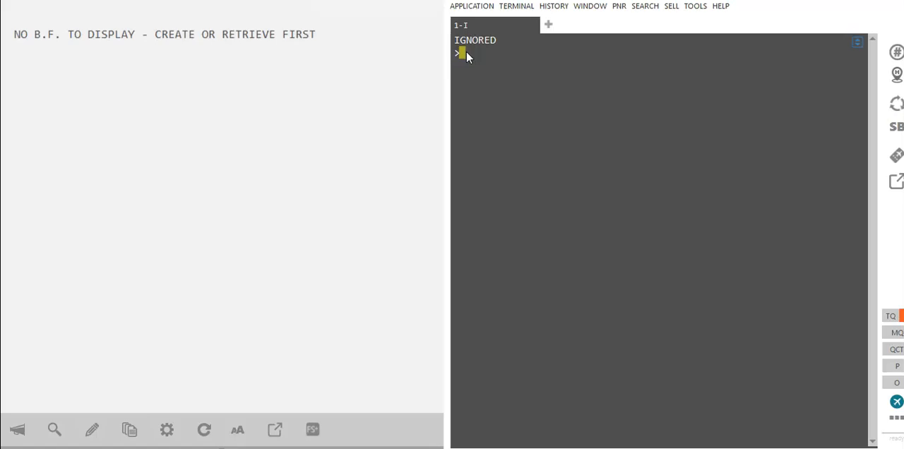
- Display Turkish Airlines availability from Abuja to London Heathrow on 25 December with the entry A25DECABVLHR/TK
{"action": "left_click", "coordinate": [506, 82]}
{"action": "left_click", "coordinate": [469, 58]}
{"action": "left_click", "coordinate": [476, 97]}
{"action": "type", "text": "A25DEC"}
{"action": "type", "text": "ABVLHR/TK"}
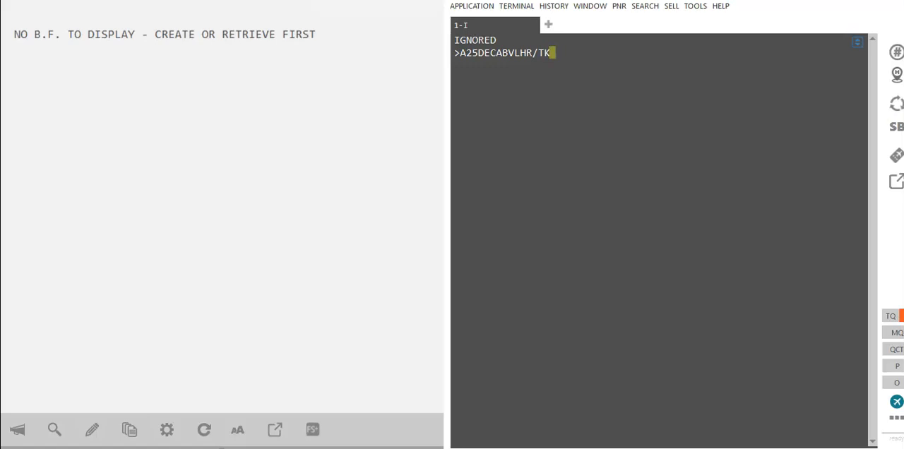
{"action": "key", "text": "Return"}
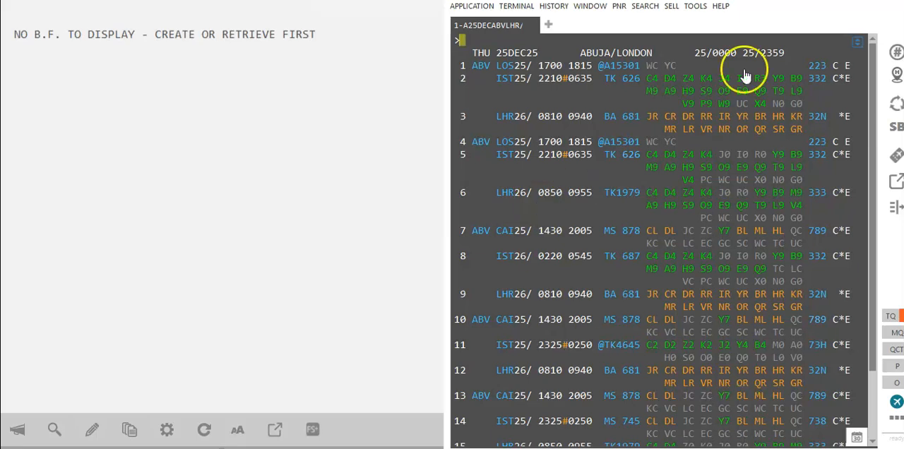
- Reuse the previous availability entry with the date changed to 26 December: A26DECABVLHR/TK
{"action": "key", "text": "alt+Up"}
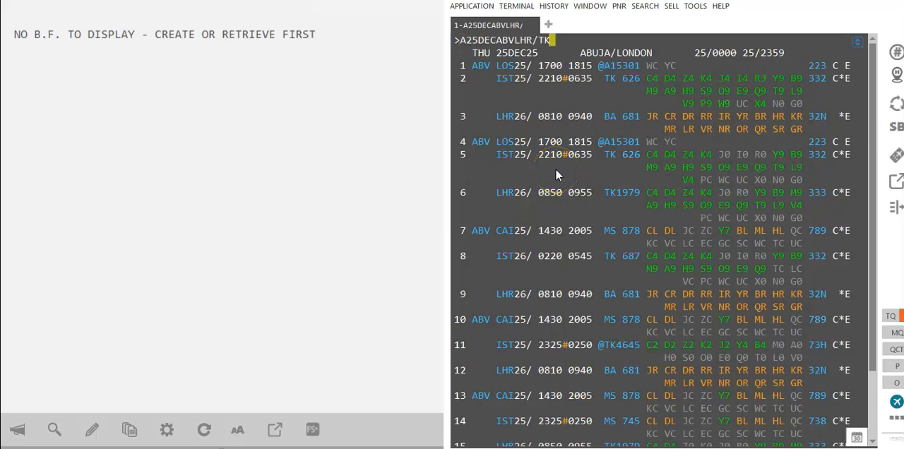
{"action": "key", "text": "Left"}
{"action": "key", "text": "Left"}
{"action": "key", "text": "Left"}
{"action": "key", "text": "Left"}
{"action": "key", "text": "Left"}
{"action": "key", "text": "Left"}
{"action": "key", "text": "Left"}
{"action": "key", "text": "Left"}
{"action": "key", "text": "Left"}
{"action": "key", "text": "Left"}
{"action": "key", "text": "Left"}
{"action": "key", "text": "Left"}
{"action": "key", "text": "Left"}
{"action": "type", "text": "6"}
{"action": "key", "text": "Right"}
{"action": "key", "text": "Right"}
{"action": "key", "text": "Right"}
{"action": "key", "text": "Right"}
{"action": "key", "text": "Right"}
{"action": "key", "text": "Right"}
{"action": "key", "text": "Right"}
{"action": "key", "text": "Right"}
{"action": "key", "text": "Right"}
{"action": "key", "text": "Right"}
{"action": "key", "text": "Right"}
{"action": "key", "text": "Right"}
{"action": "key", "text": "Return"}
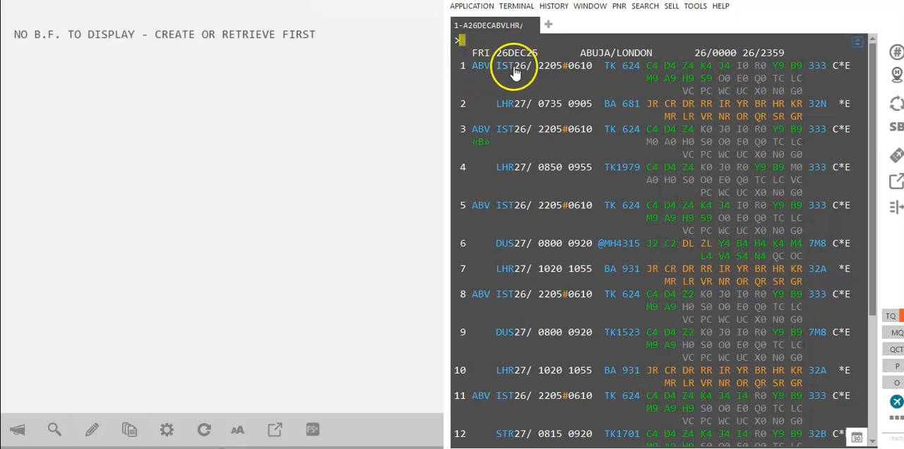
- Change the availability entry's date to 10 January and redisplay the flights with A10JANABVLHR/TK
{"action": "mouse_move", "coordinate": [508, 110]}
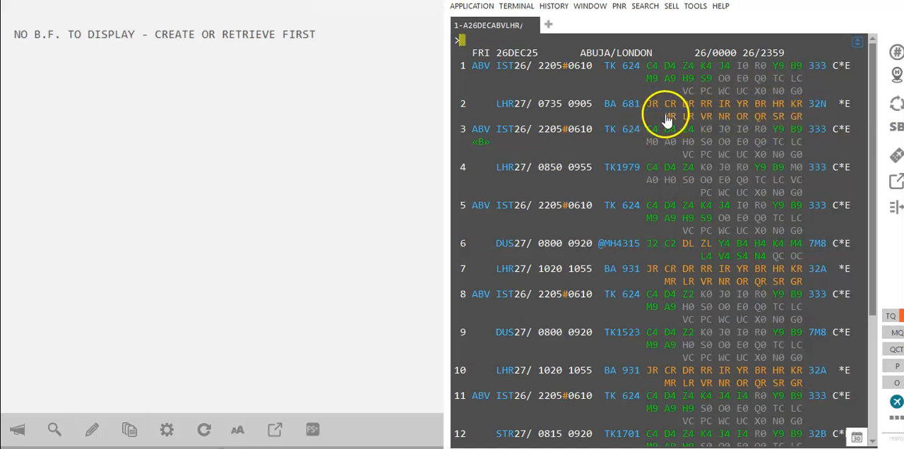
{"action": "type", "text": "A26DECABVLHR/TK"}
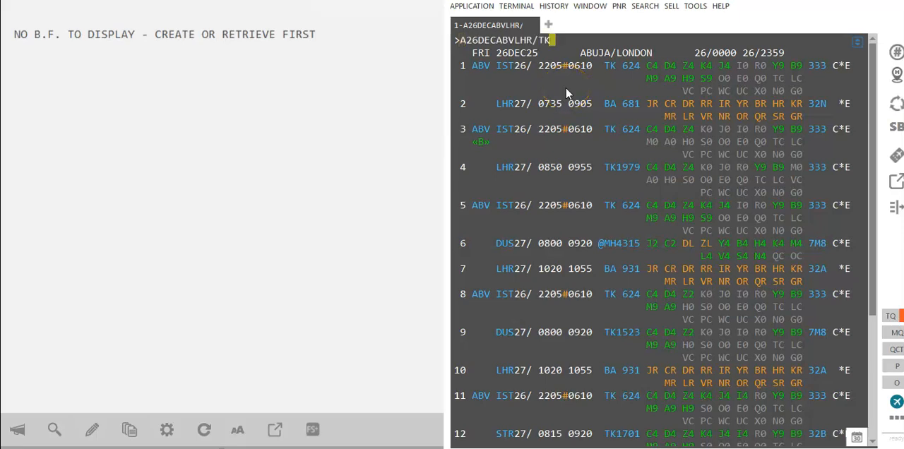
{"action": "key", "text": "Left"}
{"action": "key", "text": "Left"}
{"action": "key", "text": "Left"}
{"action": "key", "text": "Left"}
{"action": "key", "text": "Left"}
{"action": "key", "text": "Left"}
{"action": "key", "text": "Left"}
{"action": "key", "text": "Left"}
{"action": "key", "text": "Left"}
{"action": "key", "text": "Left"}
{"action": "type", "text": "10JAN"}
{"action": "key", "text": "Right"}
{"action": "key", "text": "Right"}
{"action": "key", "text": "Right"}
{"action": "key", "text": "Right"}
{"action": "key", "text": "Right"}
{"action": "key", "text": "Right"}
{"action": "key", "text": "Right"}
{"action": "key", "text": "Right"}
{"action": "key", "text": "Right"}
{"action": "key", "text": "Return"}
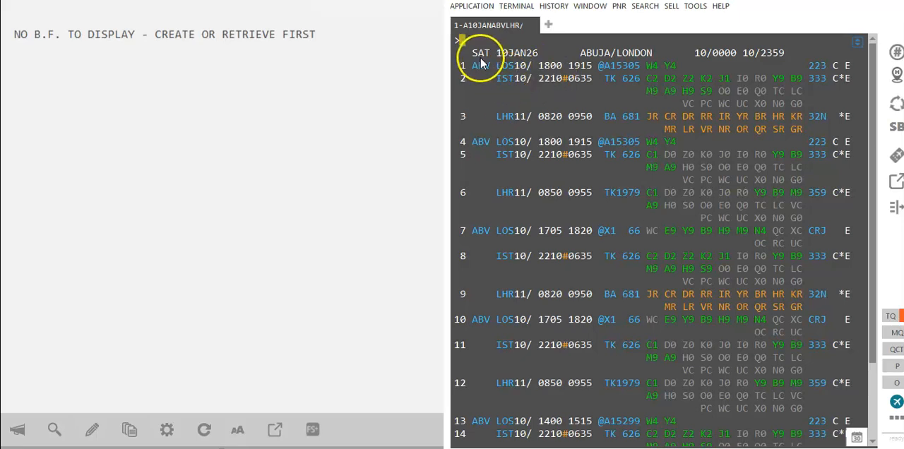
- Change the date in the Abuja to London TK entry to 17 January and redisplay the availability
{"action": "type", "text": "A10JANABVLHR/TK"}
{"action": "key", "text": "Left"}
{"action": "key", "text": "Left"}
{"action": "key", "text": "Left"}
{"action": "key", "text": "Left"}
{"action": "key", "text": "Left"}
{"action": "key", "text": "Left"}
{"action": "key", "text": "Left"}
{"action": "key", "text": "Left"}
{"action": "key", "text": "Left"}
{"action": "key", "text": "Left"}
{"action": "key", "text": "Left"}
{"action": "key", "text": "Left"}
{"action": "key", "text": "Left"}
{"action": "key", "text": "BackSpace"}
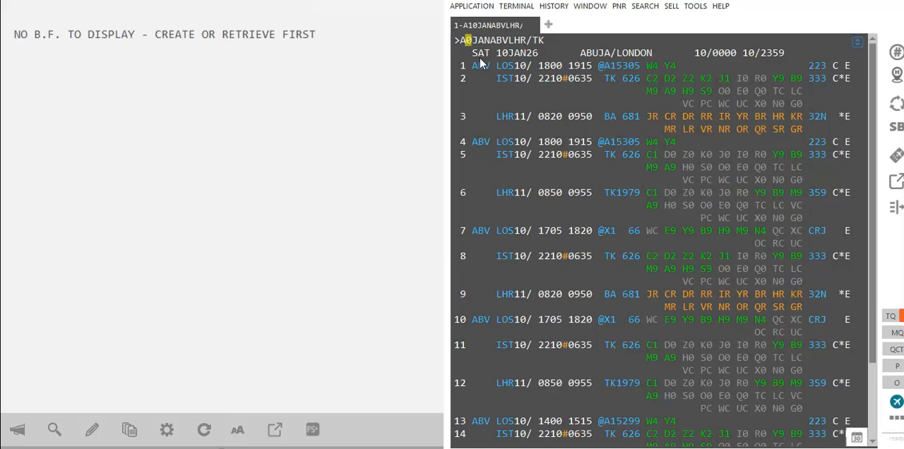
{"action": "key", "text": "Right"}
{"action": "key", "text": "Right"}
{"action": "key", "text": "Right"}
{"action": "key", "text": "Up"}
{"action": "key", "text": "Up"}
{"action": "key", "text": "Up"}
{"action": "key", "text": "Down"}
{"action": "key", "text": "Left"}
{"action": "key", "text": "Left"}
{"action": "key", "text": "Left"}
{"action": "key", "text": "Left"}
{"action": "key", "text": "Left"}
{"action": "key", "text": "Left"}
{"action": "key", "text": "Left"}
{"action": "key", "text": "Left"}
{"action": "key", "text": "Left"}
{"action": "key", "text": "Left"}
{"action": "key", "text": "Left"}
{"action": "key", "text": "Left"}
{"action": "key", "text": "Left"}
{"action": "key", "text": "Left"}
{"action": "type", "text": "17"}
{"action": "key", "text": "Right"}
{"action": "key", "text": "Right"}
{"action": "key", "text": "Right"}
{"action": "key", "text": "Right"}
{"action": "key", "text": "Right"}
{"action": "key", "text": "Right"}
{"action": "key", "text": "Right"}
{"action": "key", "text": "Right"}
{"action": "key", "text": "Right"}
{"action": "key", "text": "Right"}
{"action": "key", "text": "Right"}
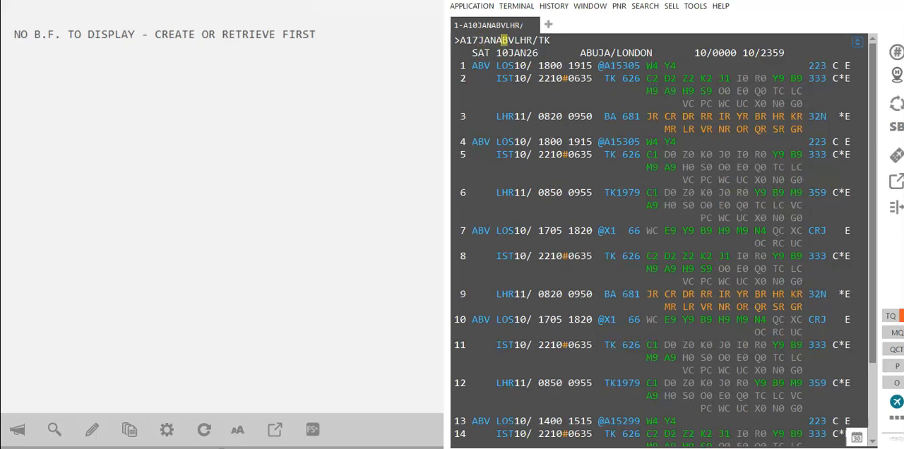
{"action": "key", "text": "Right"}
{"action": "key", "text": "Return"}
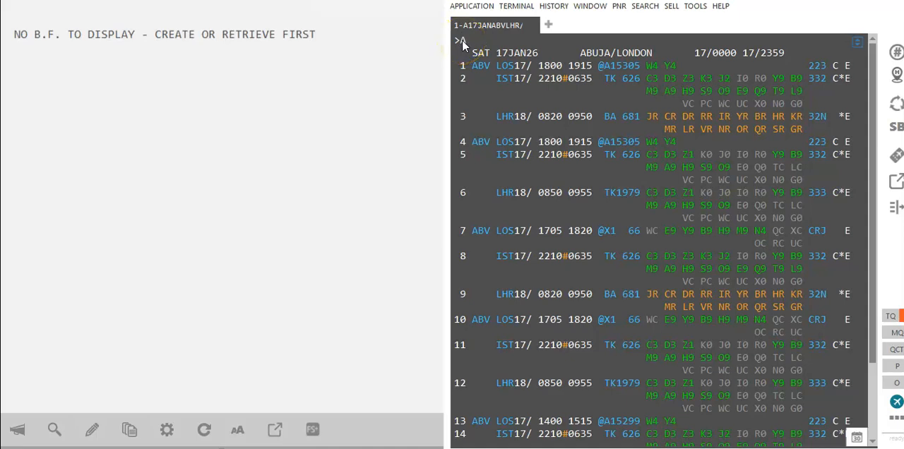
- Display Ethiopian Airlines availability from Abuja to London Heathrow on 27 December with A27DECABVLHR/ET
{"action": "type", "text": "DECABVLHR/ET"}
{"action": "key", "text": "Return"}
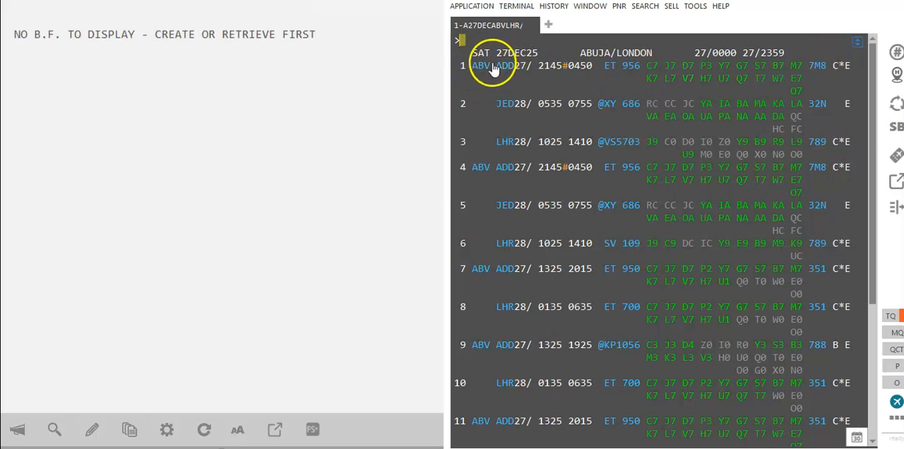
- Change the Ethiopian Airlines availability entry's month to January and display the Abuja to London flights for 27 January
{"action": "mouse_move", "coordinate": [507, 73]}
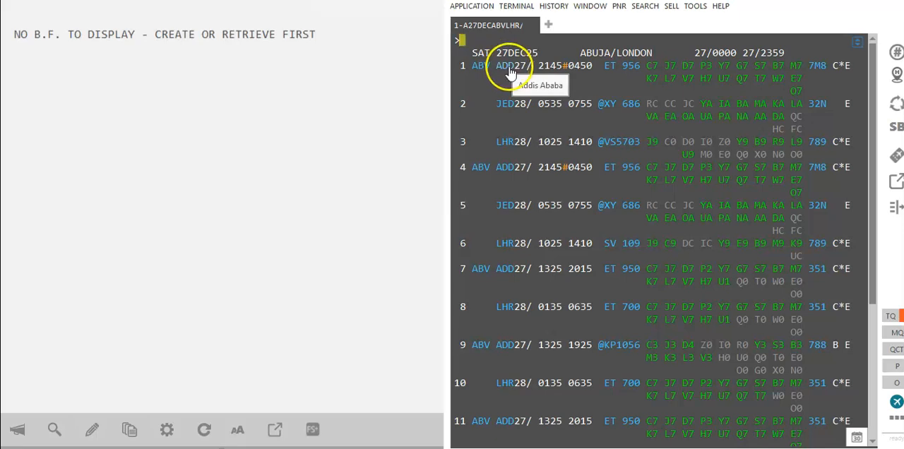
{"action": "mouse_move", "coordinate": [503, 112]}
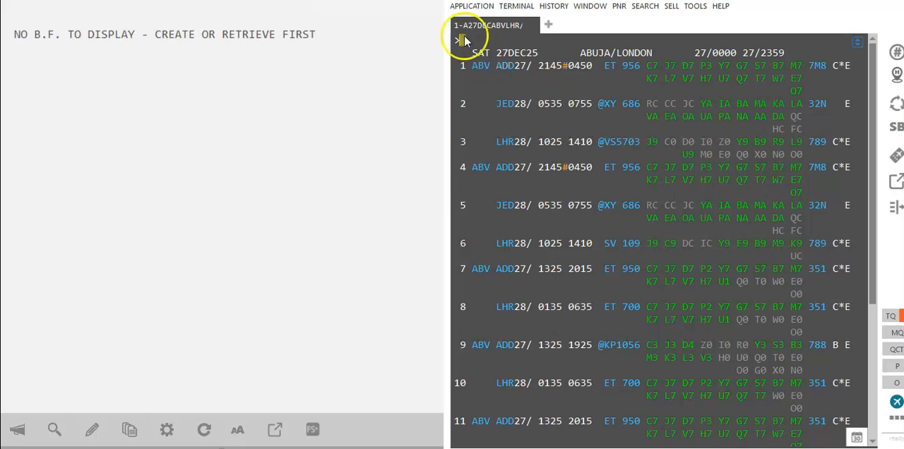
{"action": "key", "text": "alt+Up"}
{"action": "key", "text": "Left"}
{"action": "key", "text": "Left"}
{"action": "key", "text": "Left"}
{"action": "key", "text": "Left"}
{"action": "key", "text": "Left"}
{"action": "key", "text": "Left"}
{"action": "key", "text": "Left"}
{"action": "key", "text": "Left"}
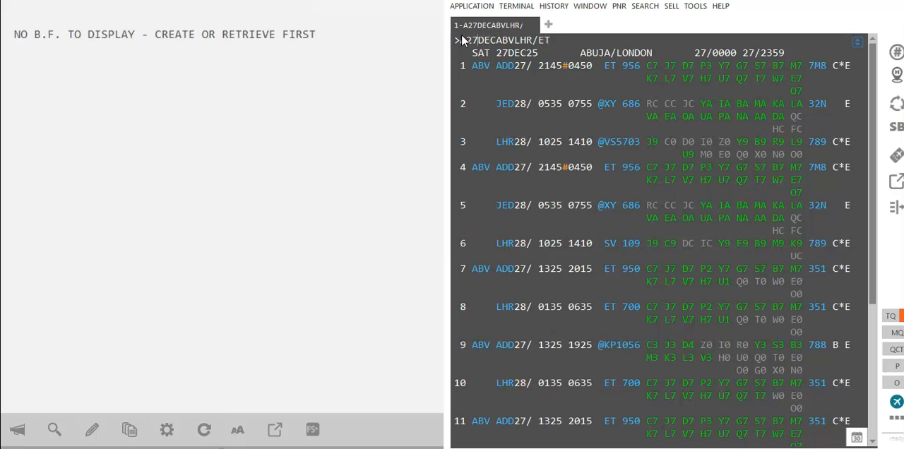
{"action": "type", "text": "JAN"}
{"action": "left_click", "coordinate": [556, 39]}
{"action": "key", "text": "Return"}
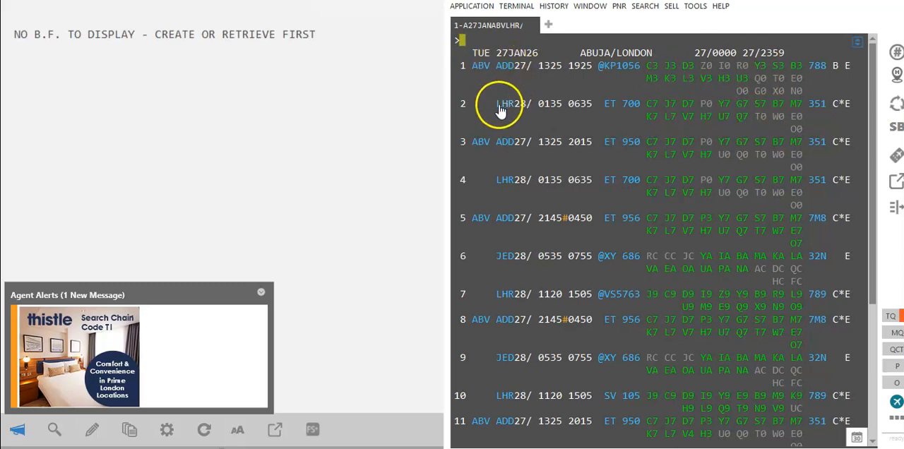
- Sell one U class seat on availability line 1 and its connecting flight to London with the entry N1U1*
{"action": "mouse_move", "coordinate": [503, 106]}
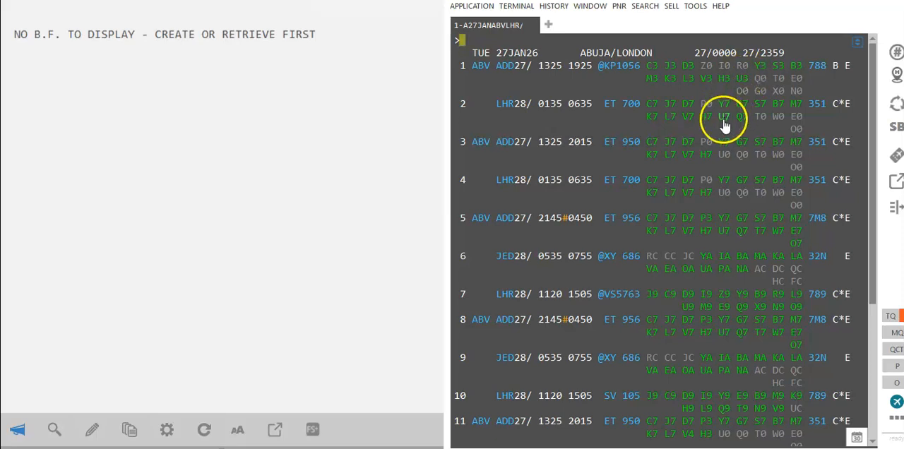
{"action": "type", "text": "N1"}
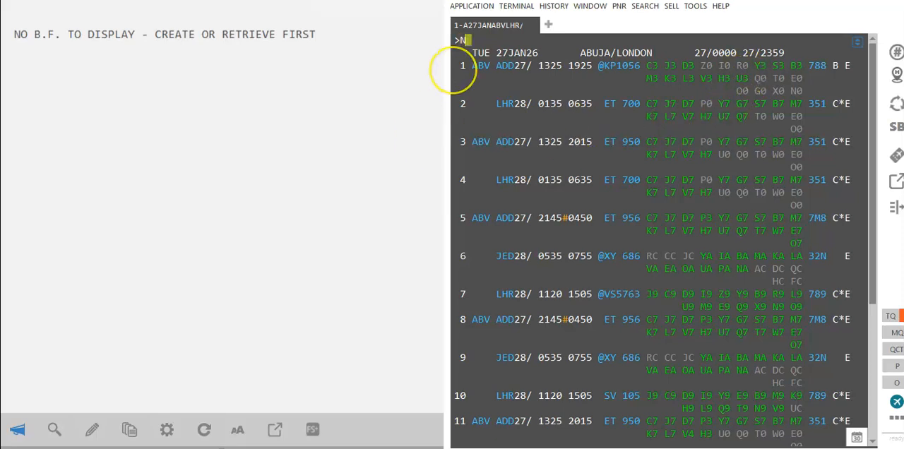
{"action": "type", "text": "U1*"}
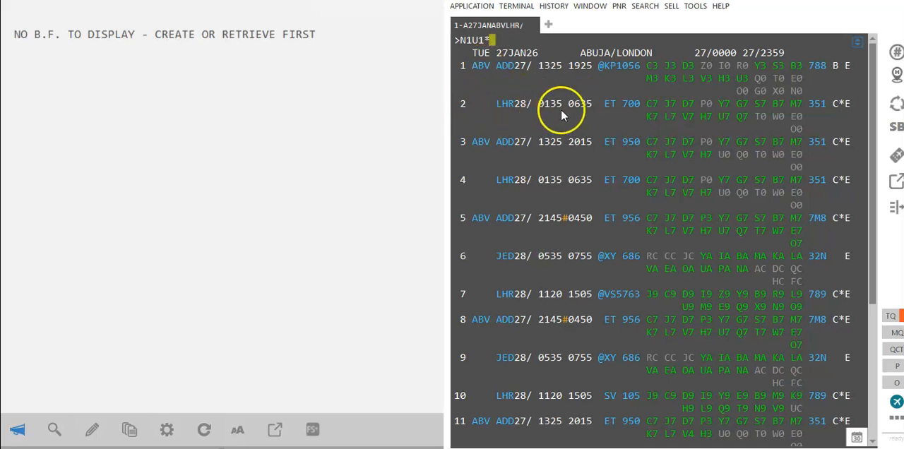
{"action": "key", "text": "BackSpace"}
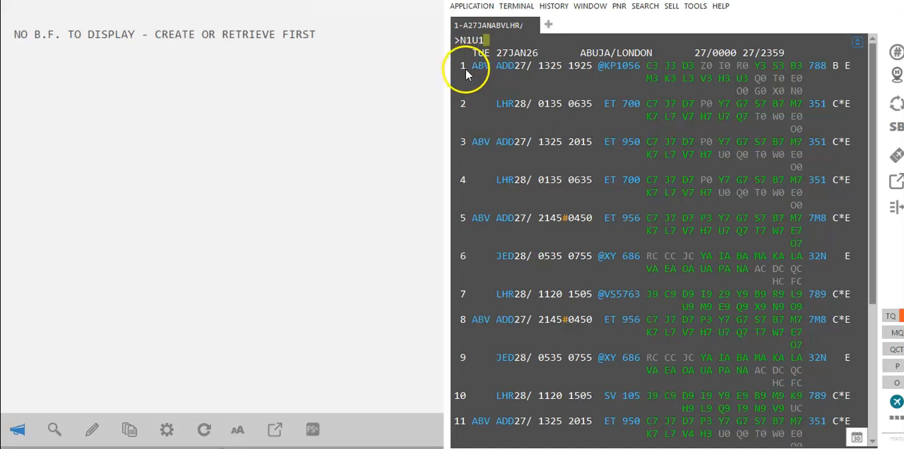
{"action": "mouse_move", "coordinate": [509, 76]}
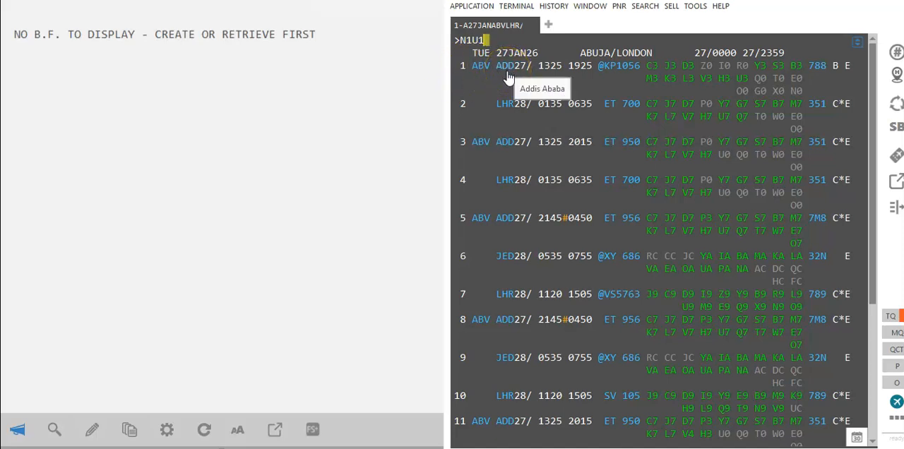
{"action": "type", "text": "*"}
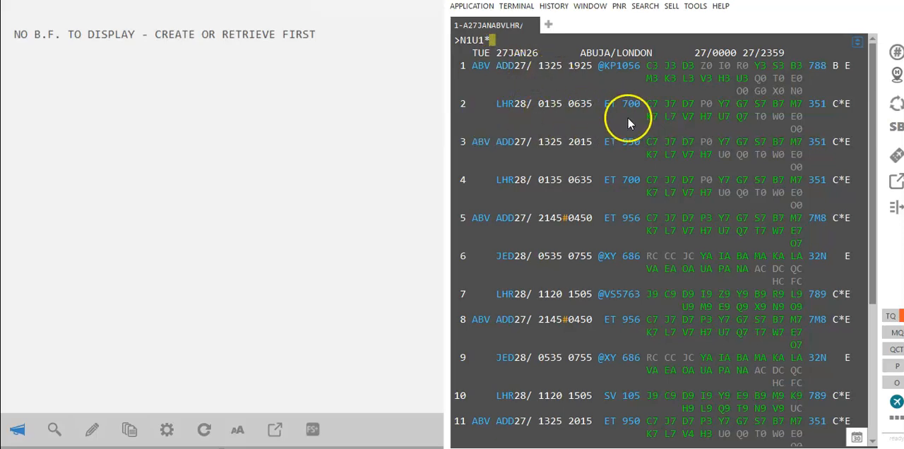
{"action": "key", "text": "Return"}
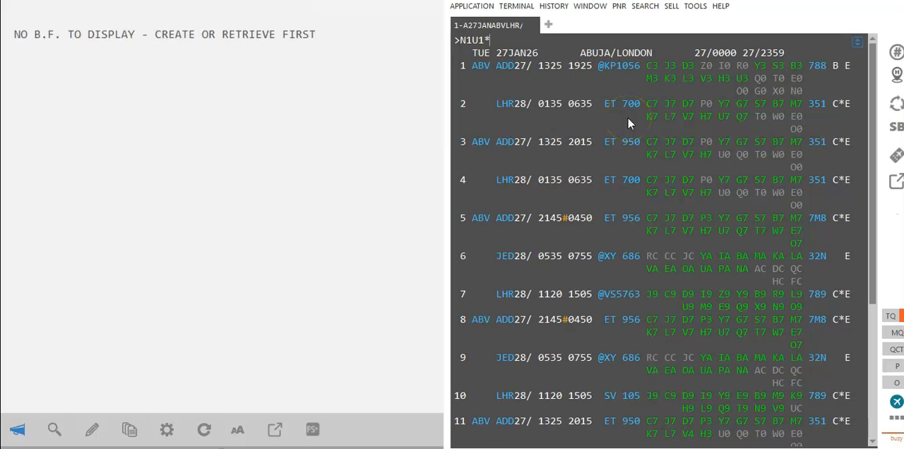
{"action": "left_click", "coordinate": [628, 117]}
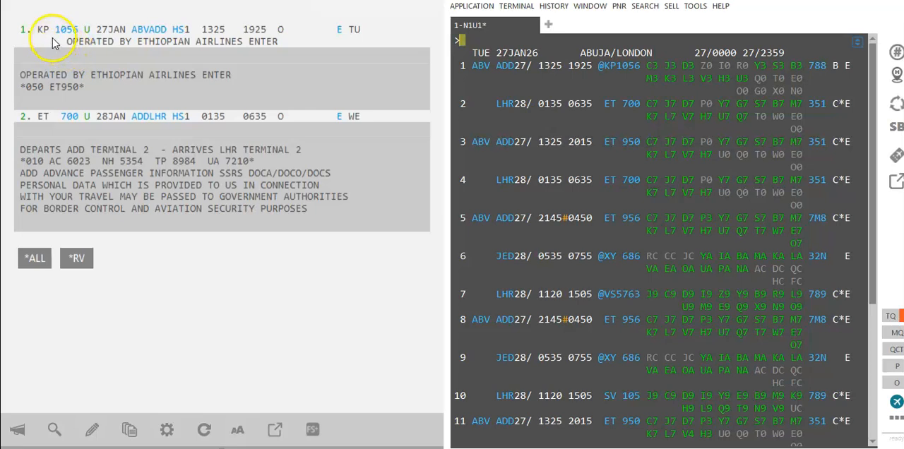
- Examine the booked outbound segments against the first two connection options, comparing the codeshare KP1056 with the ET flights
{"action": "right_click", "coordinate": [28, 33]}
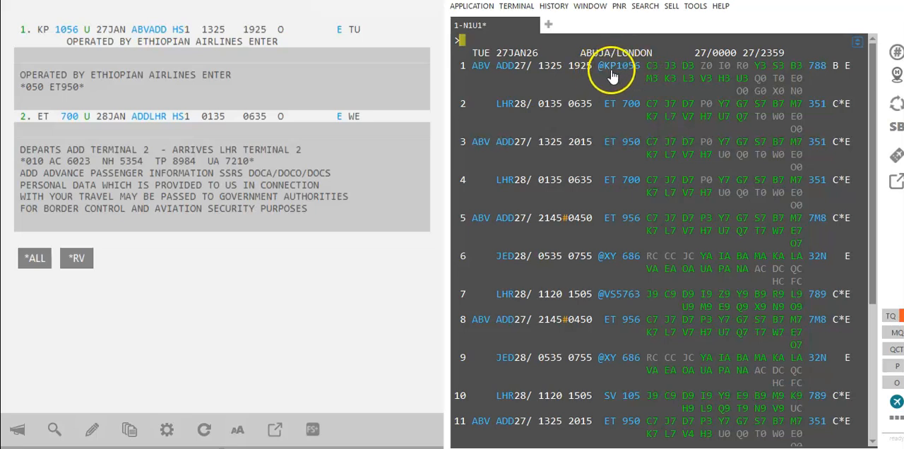
{"action": "mouse_move", "coordinate": [623, 76]}
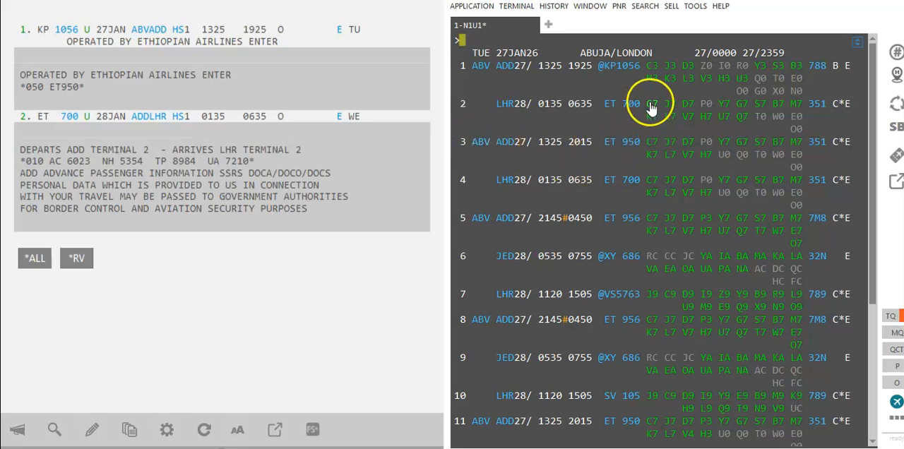
{"action": "left_click_drag", "start_coordinate": [459, 66], "coordinate": [811, 119]}
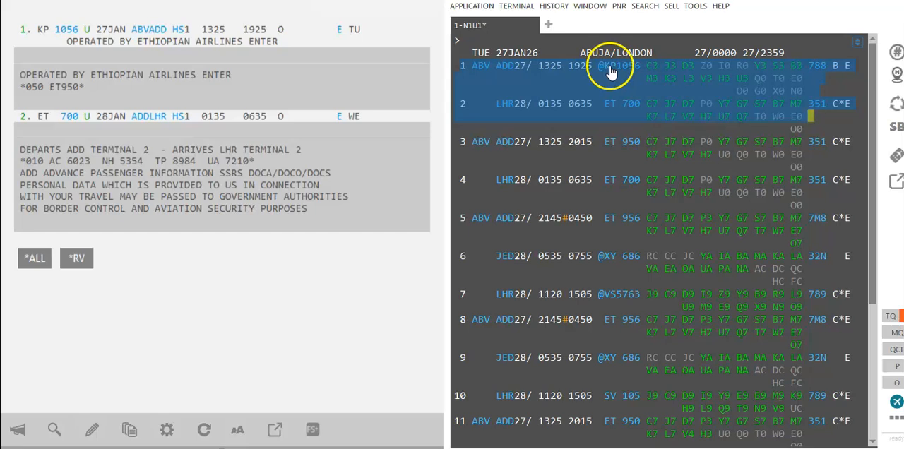
{"action": "mouse_move", "coordinate": [615, 77]}
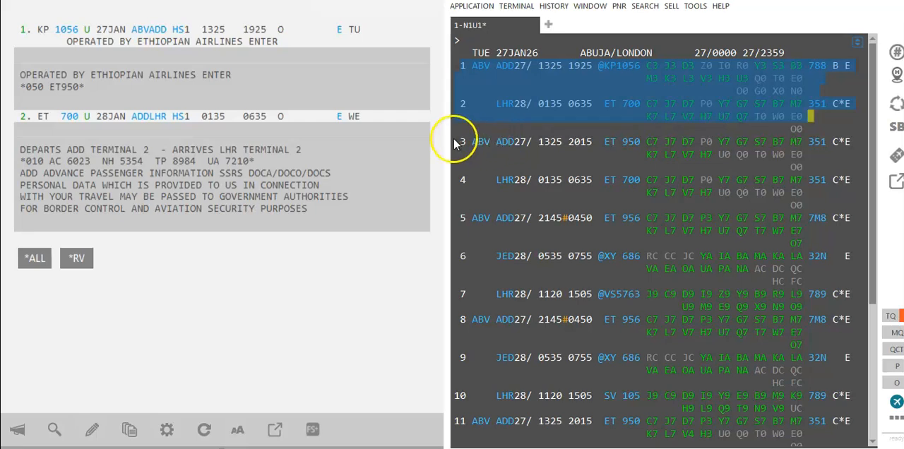
{"action": "left_click_drag", "start_coordinate": [456, 142], "coordinate": [799, 194]}
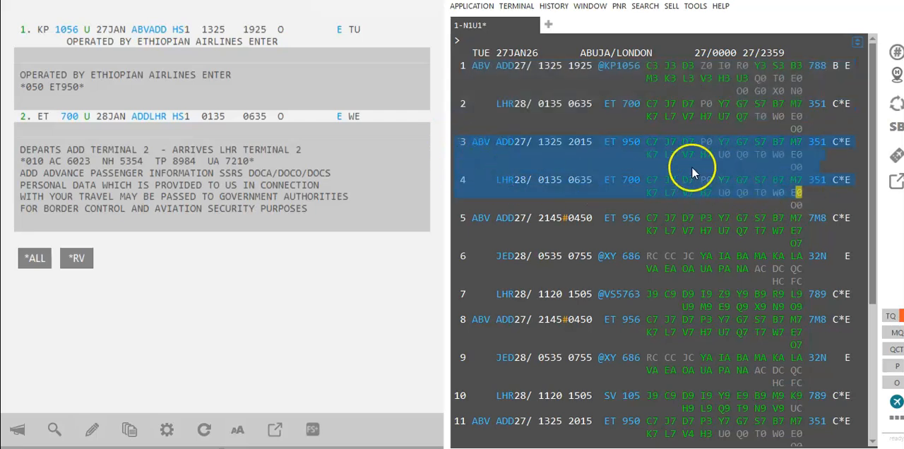
{"action": "left_click", "coordinate": [489, 126]}
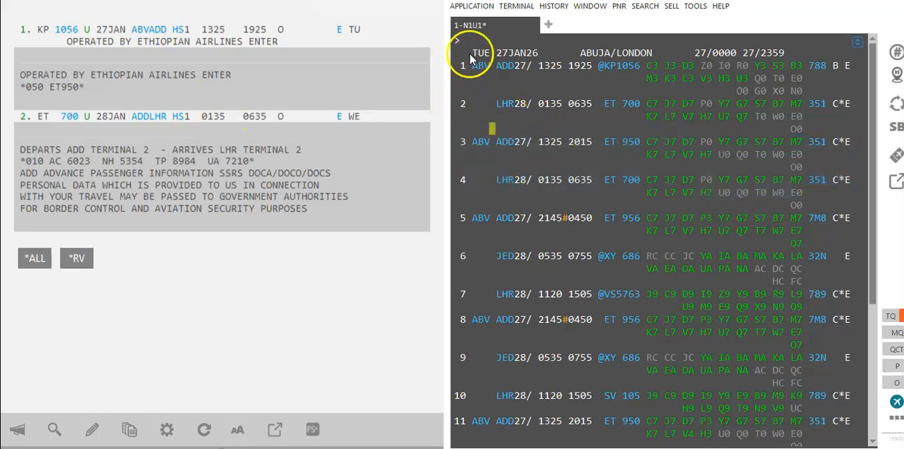
{"action": "left_click_drag", "start_coordinate": [468, 47], "coordinate": [819, 116]}
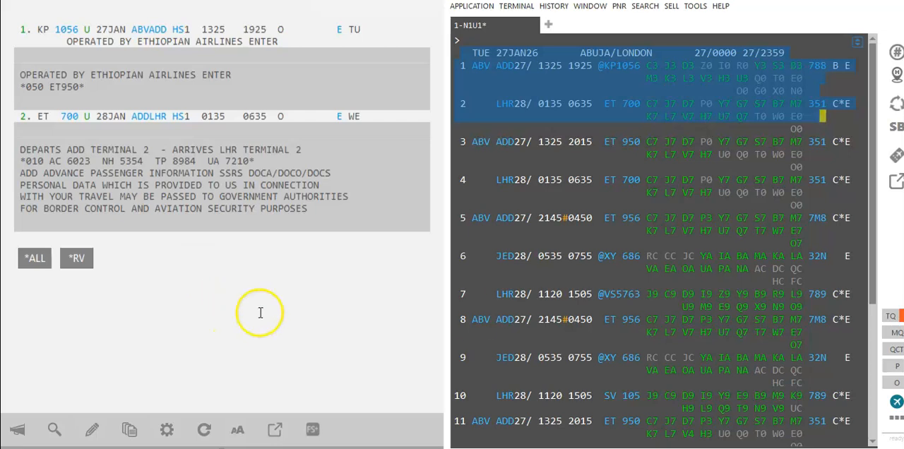
{"action": "left_click", "coordinate": [522, 84]}
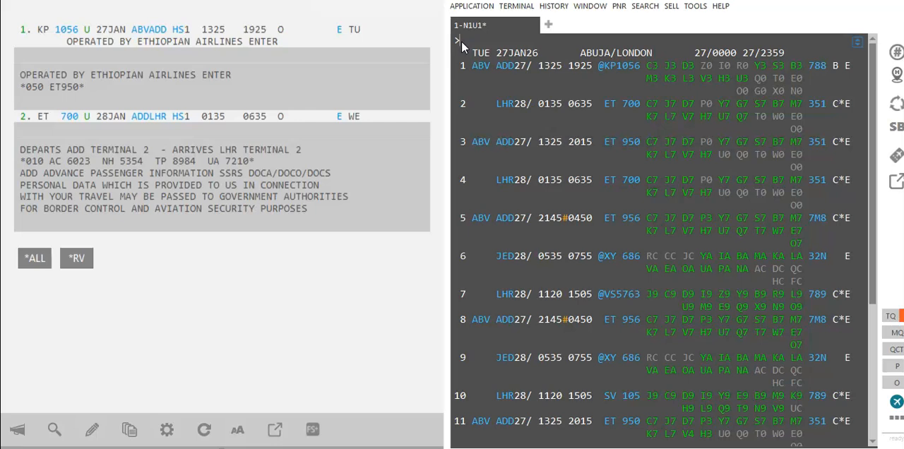
- Display return availability from London Heathrow to Abuja for 27 February
{"action": "type", "text": "27"}
{"action": "type", "text": "A27"}
{"action": "type", "text": "FEBLHRABV*ET"}
{"action": "key", "text": "Return"}
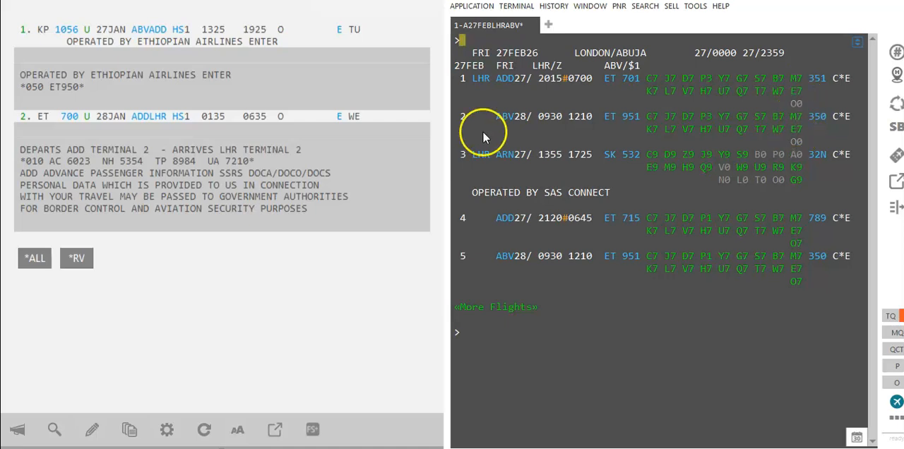
- Sell one E class seat on return line 1 and its connection with N1E1*, and review the first segment's operating-carrier note
{"action": "type", "text": "N1E1*"}
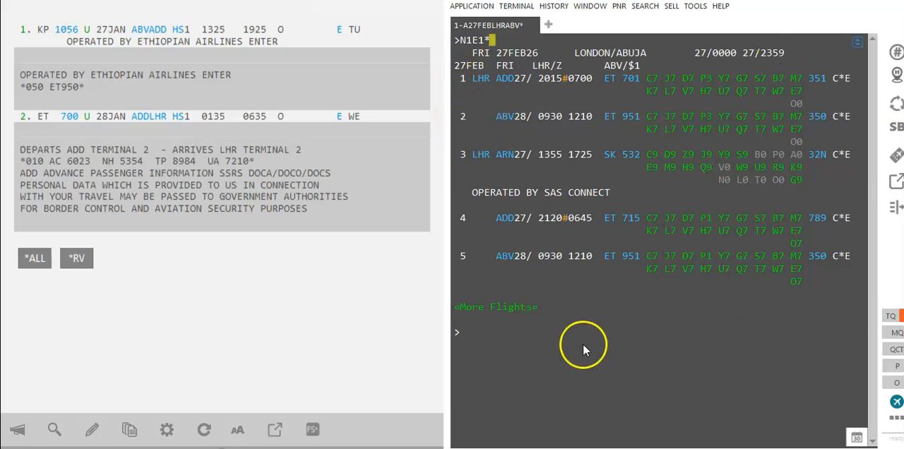
{"action": "key", "text": "Return"}
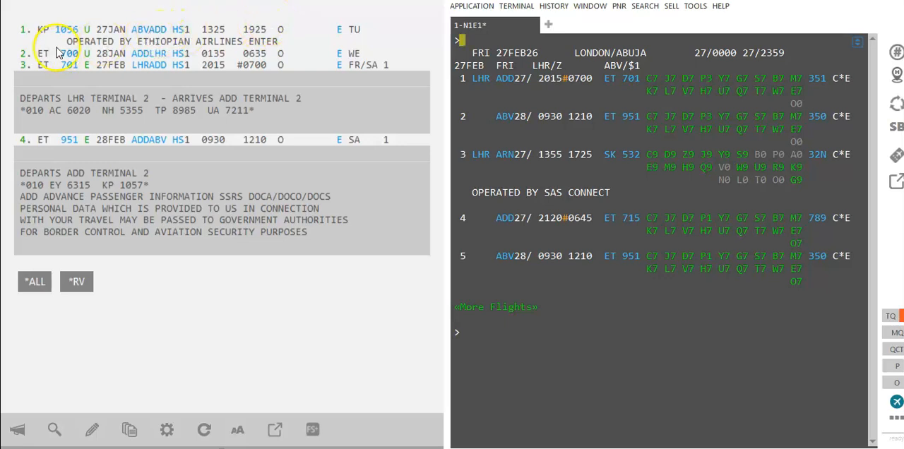
{"action": "left_click_drag", "start_coordinate": [67, 41], "coordinate": [280, 41]}
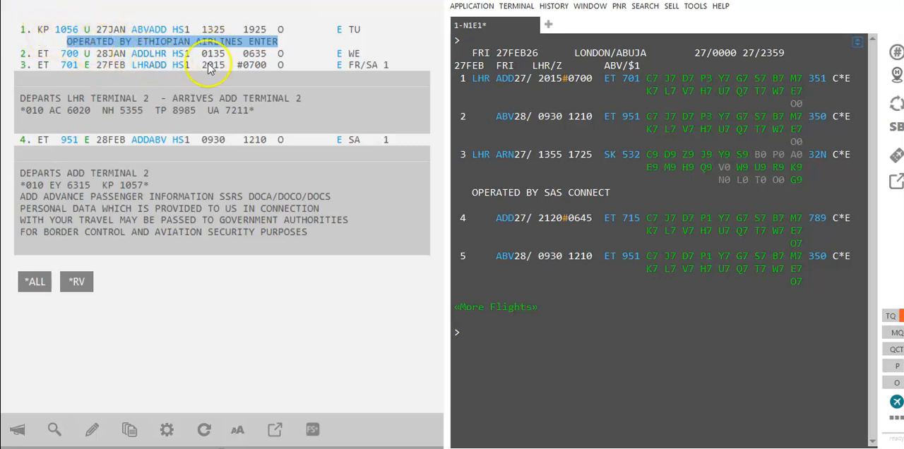
- Request a fare quote for the booked round-trip itinerary with the entry FQ
{"action": "left_click", "coordinate": [168, 39]}
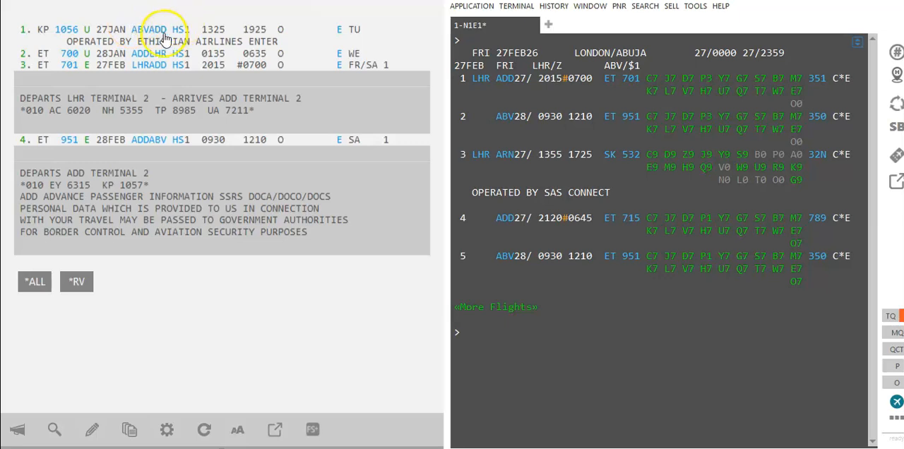
{"action": "left_click", "coordinate": [468, 344]}
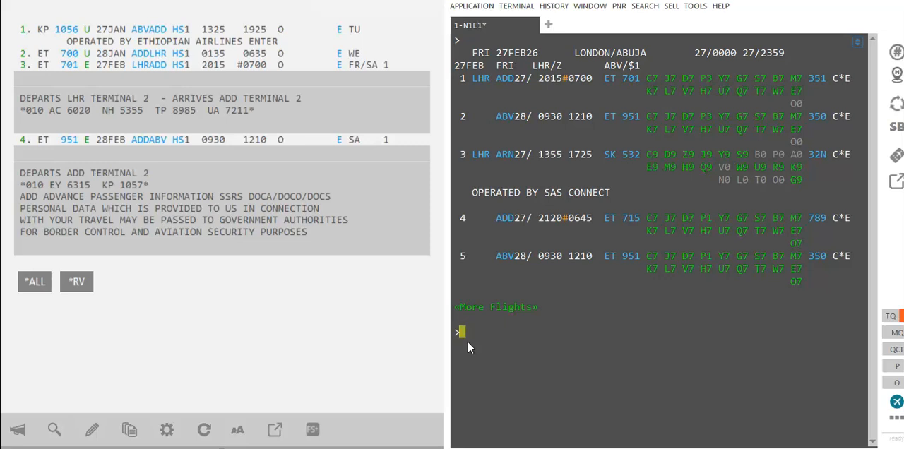
{"action": "type", "text": "FQ"}
{"action": "key", "text": "Return"}
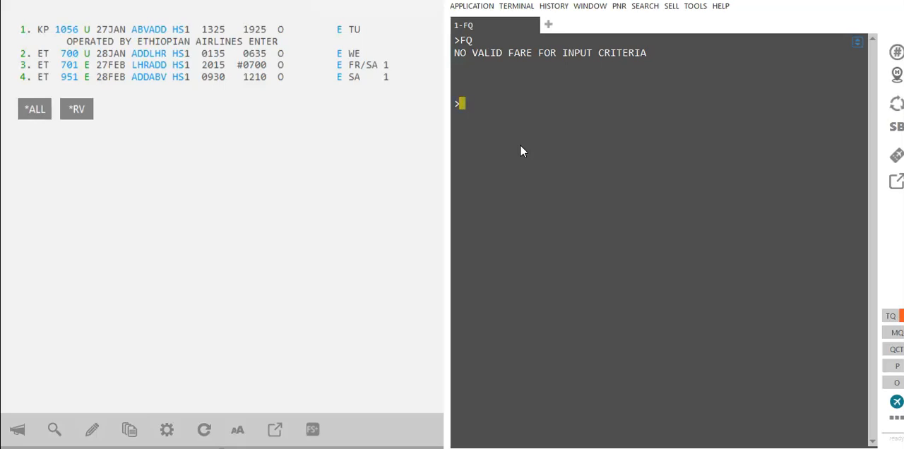
- Request the best-buy fare for the booked itinerary with the entry FQBB
{"action": "type", "text": "FQBB"}
{"action": "key", "text": "Return"}
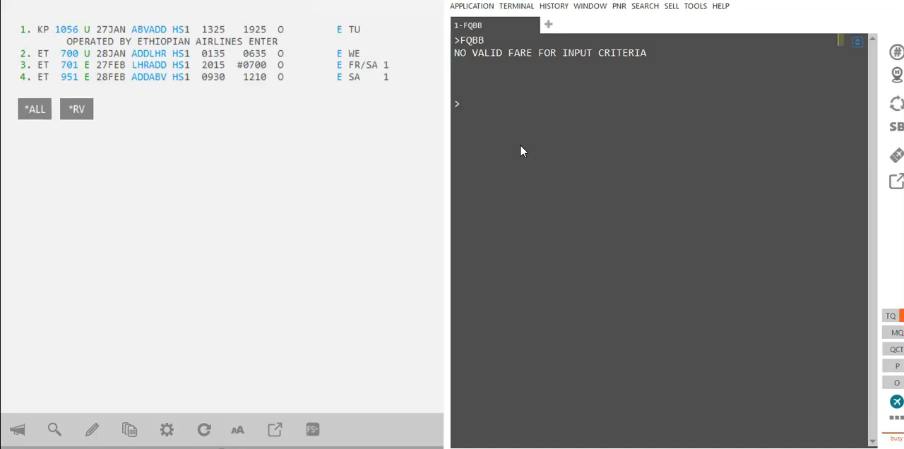
- Try the best-buy quote variant FQBBC on the booked itinerary
{"action": "left_click", "coordinate": [495, 149]}
{"action": "type", "text": "FQB"}
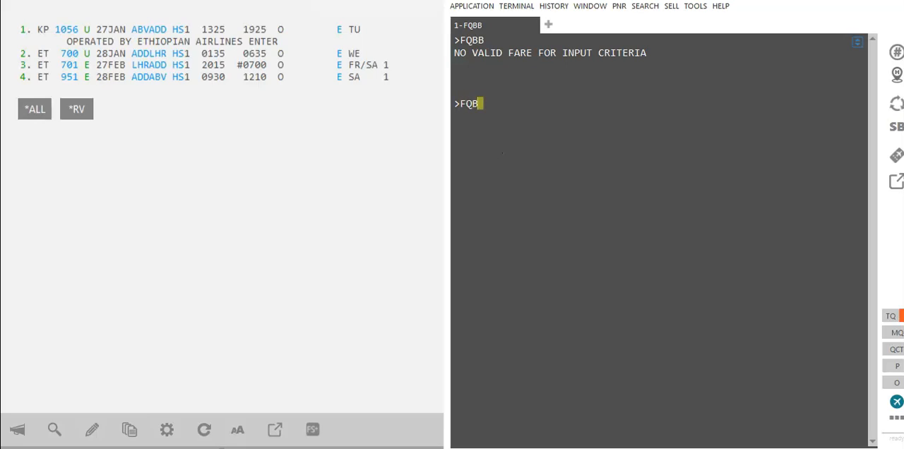
{"action": "key", "text": "BackSpace"}
{"action": "type", "text": "BBC"}
{"action": "key", "text": "Return"}
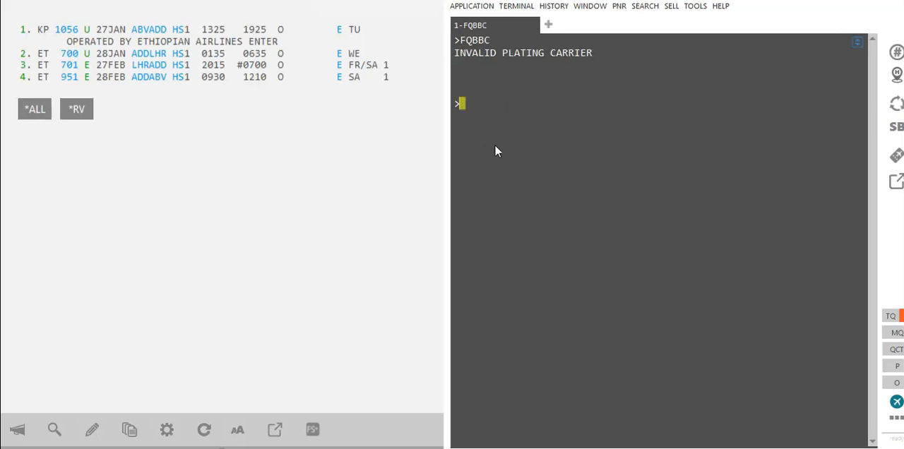
- Try to rebook the itinerary at the lowest fare with FQBBK, trying the FQC quote between the two attempts
{"action": "type", "text": "FQBBK"}
{"action": "key", "text": "Return"}
{"action": "type", "text": "FQC"}
{"action": "key", "text": "Return"}
{"action": "type", "text": "FQBBK"}
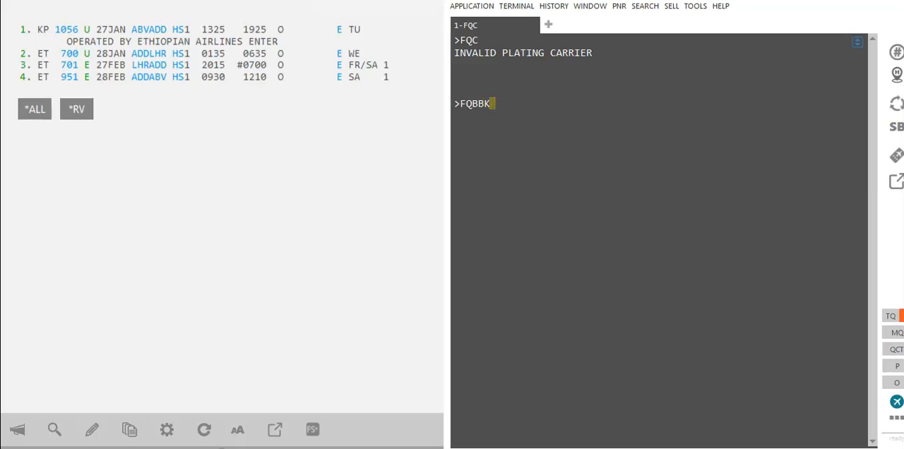
{"action": "key", "text": "Return"}
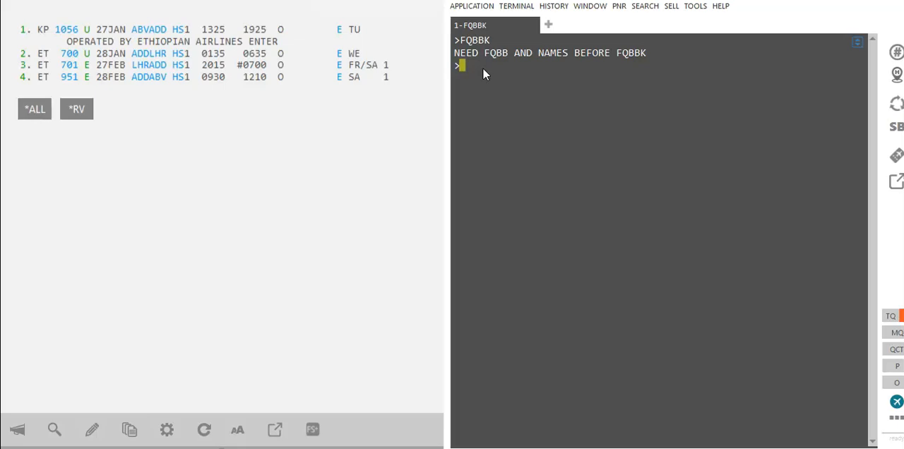
- Request the best-buy fare restricted to the economy cabin with the entry FQBB++-ECON
{"action": "type", "text": "FQBB++-ECON"}
{"action": "key", "text": "Return"}
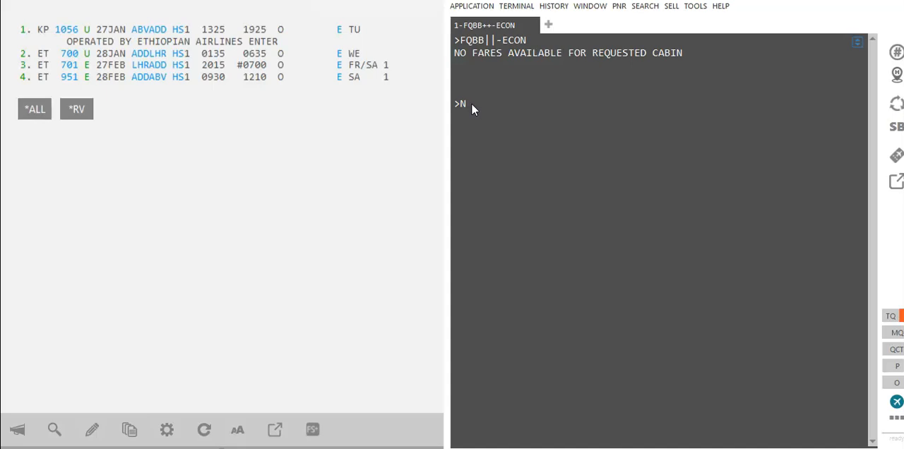
- Add the passenger's surname and first name to the booking with an N. name entry
{"action": "key", "text": "Return"}
- Try the best-buy rebooking entry FQBBK on the itinerary with the passenger name in the booking
{"action": "left_click", "coordinate": [500, 155]}
{"action": "type", "text": "FQBB"}
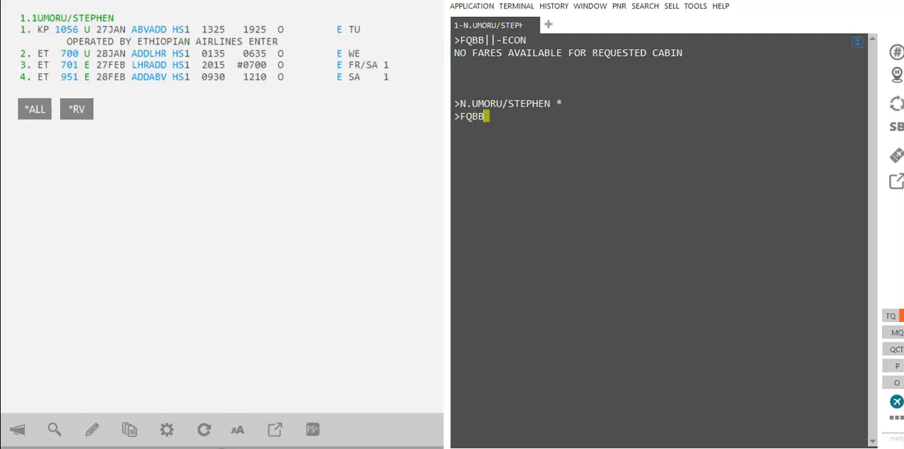
{"action": "type", "text": "K"}
{"action": "key", "text": "Return"}
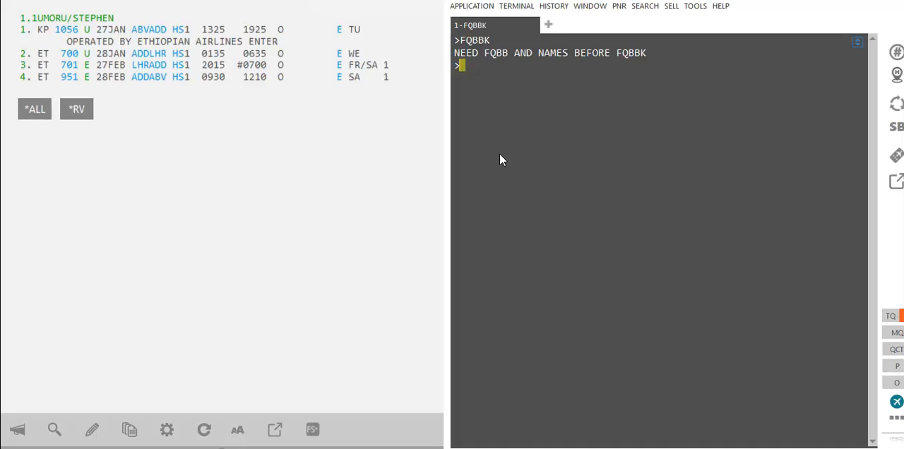
- Quote the named booking with the best-buy entry FQBB and the standard fare entry FQ
{"action": "type", "text": "FQBB"}
{"action": "key", "text": "Return"}
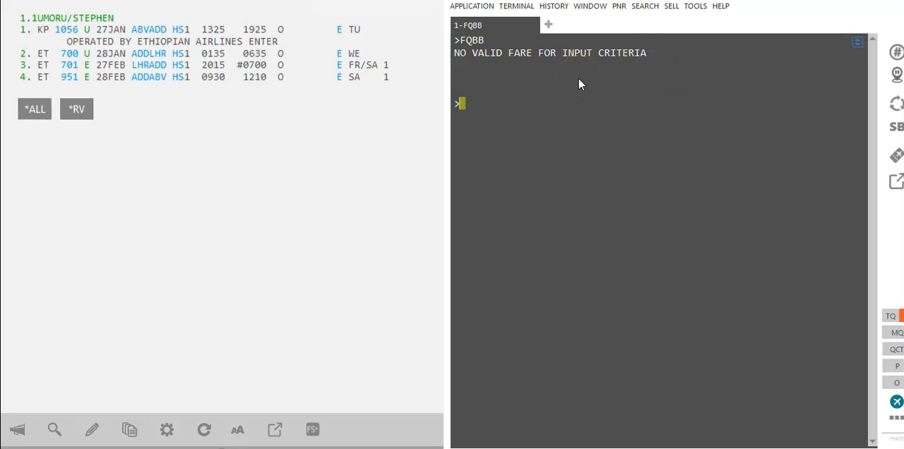
{"action": "type", "text": "FQ"}
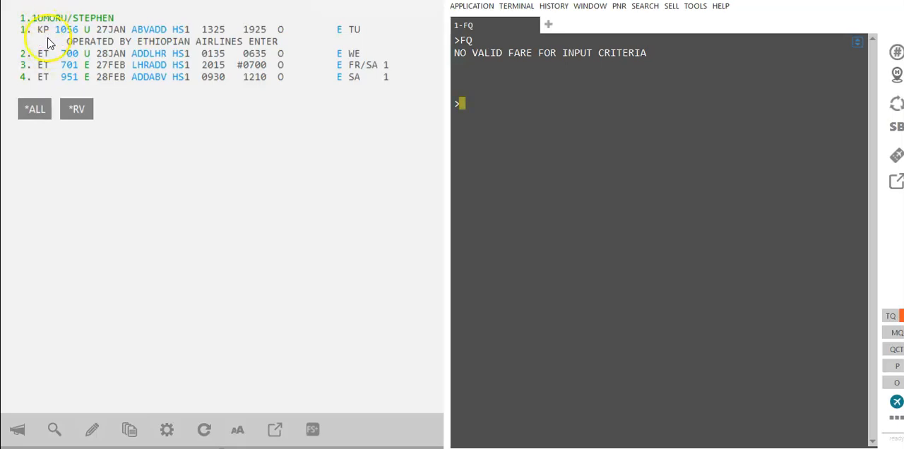
- Request the economy-cabin best-buy fare for the named booking with FQBB++-ECON
{"action": "type", "text": "FQ"}
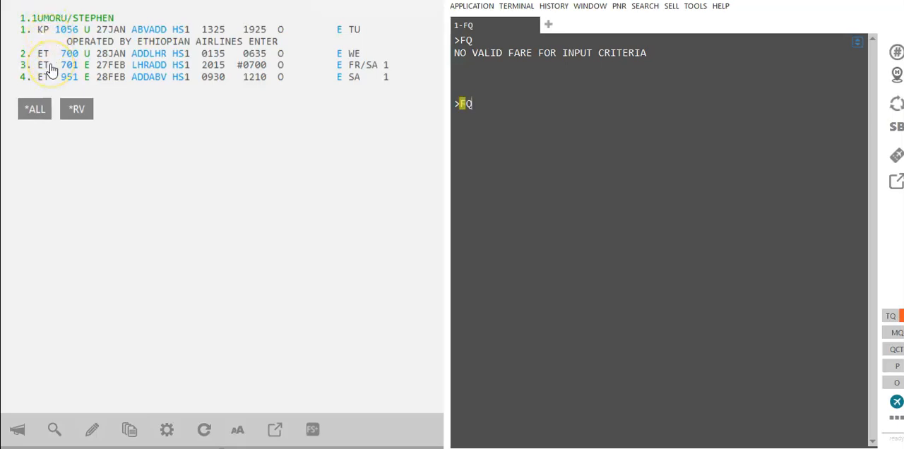
{"action": "type", "text": "BB++-ECON"}
{"action": "key", "text": "Return"}
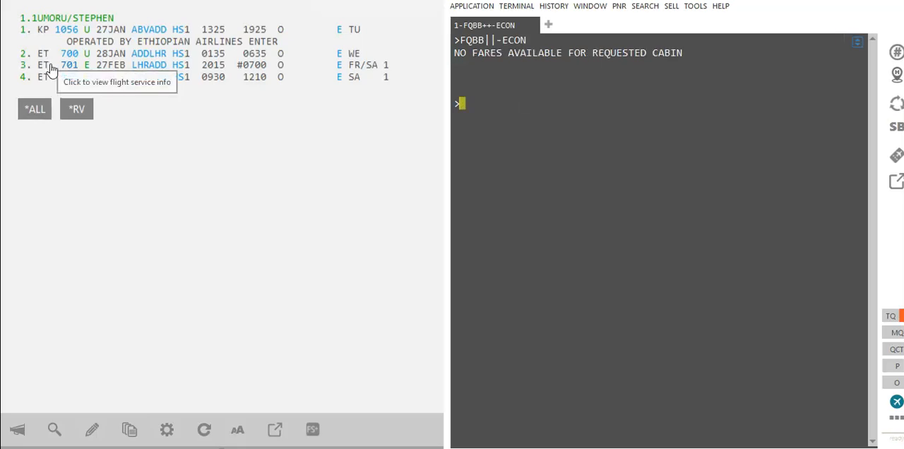
- Review the booked segments and request fares again with the entries FQ and FQC
{"action": "left_click", "coordinate": [35, 28]}
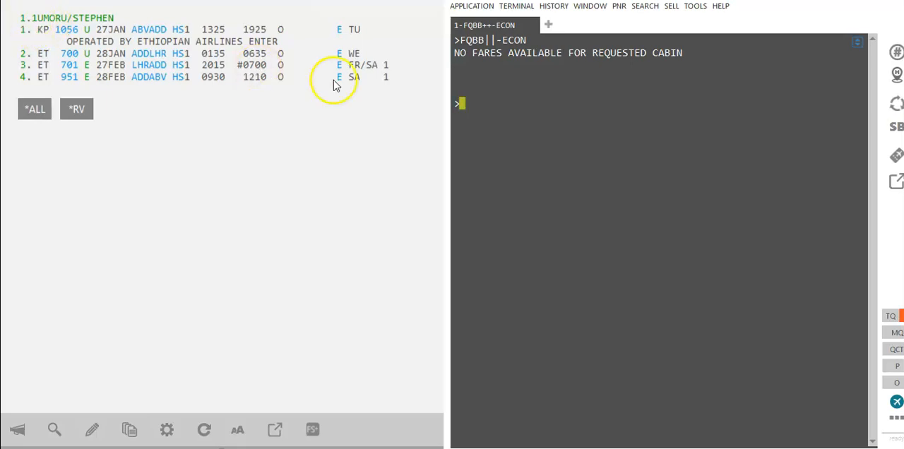
{"action": "type", "text": "F"}
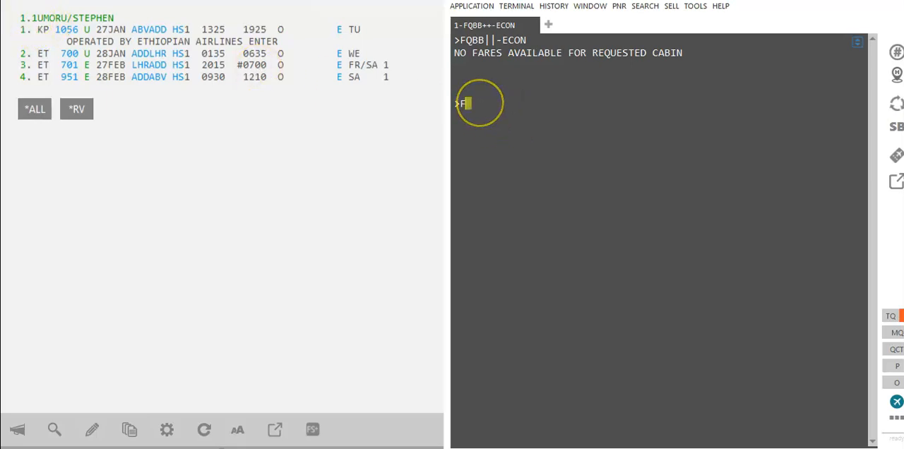
{"action": "type", "text": "Q"}
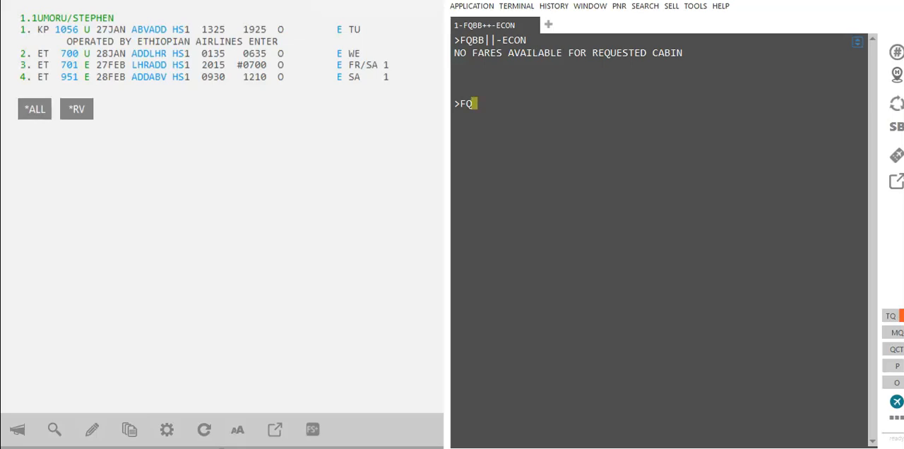
{"action": "key", "text": "Return"}
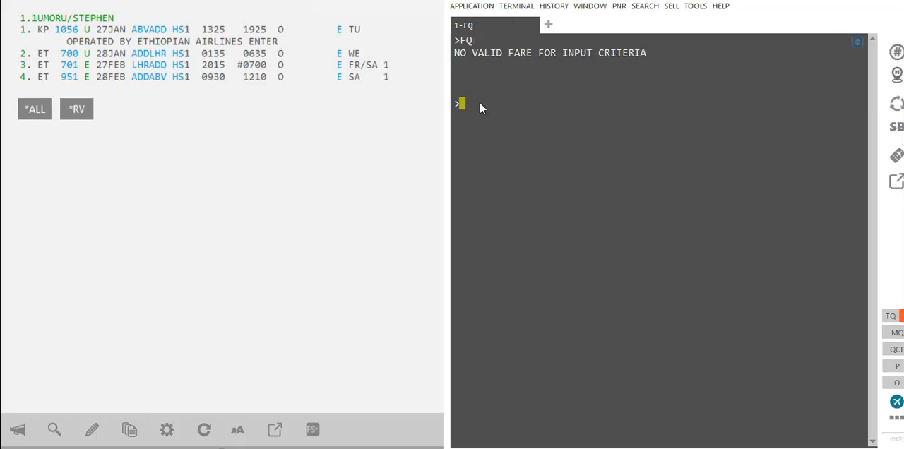
{"action": "type", "text": "FQC"}
{"action": "key", "text": "Return"}
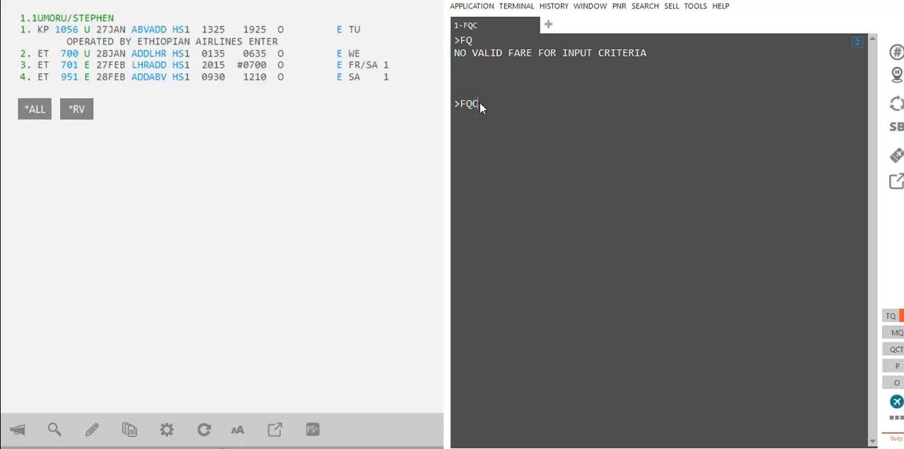